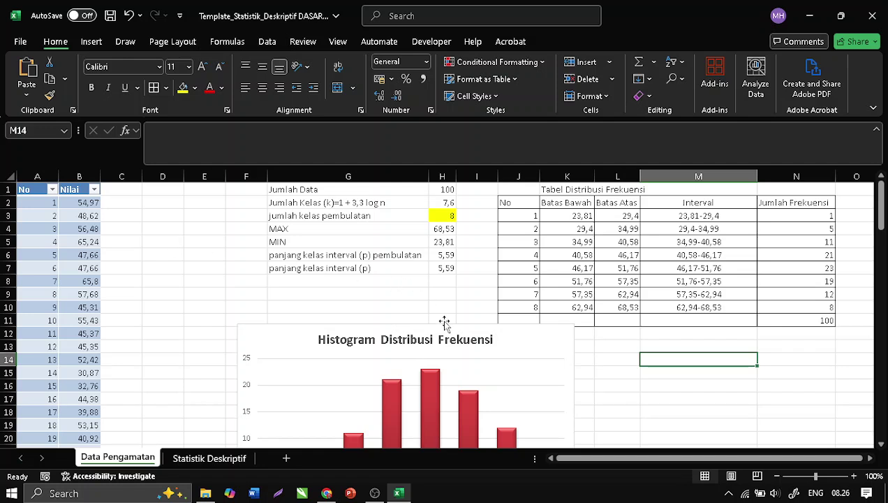
Move the histogram chart so its upper-left corner sits in cell E12, then deselect it
{"action": "left_click_drag", "start_coordinate": [416, 327], "coordinate": [363, 333]}
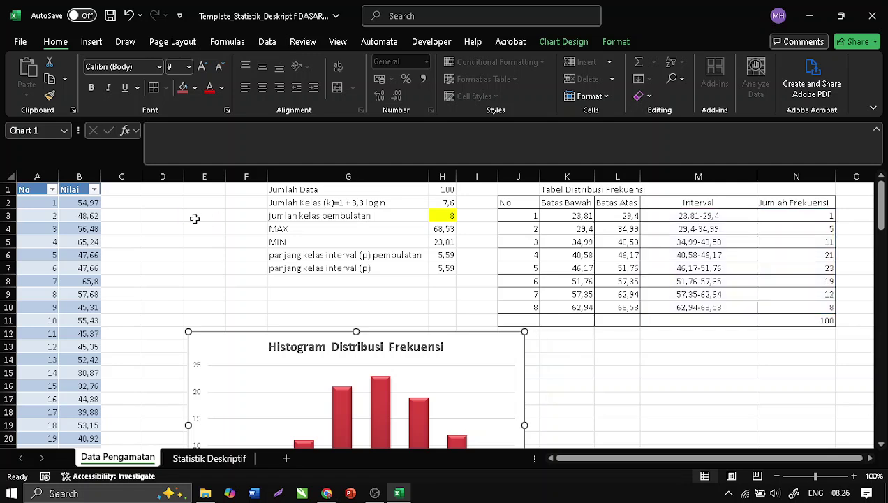
{"action": "left_click", "coordinate": [195, 218]}
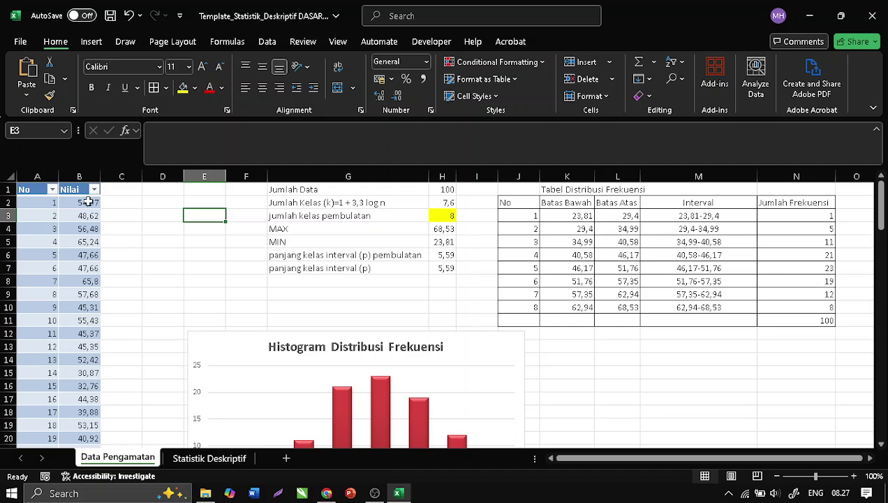
Look through the observation records in the Nilai column down to the last row of the table
{"action": "scroll", "coordinate": [89, 201], "scroll_direction": "down", "scroll_amount": 9}
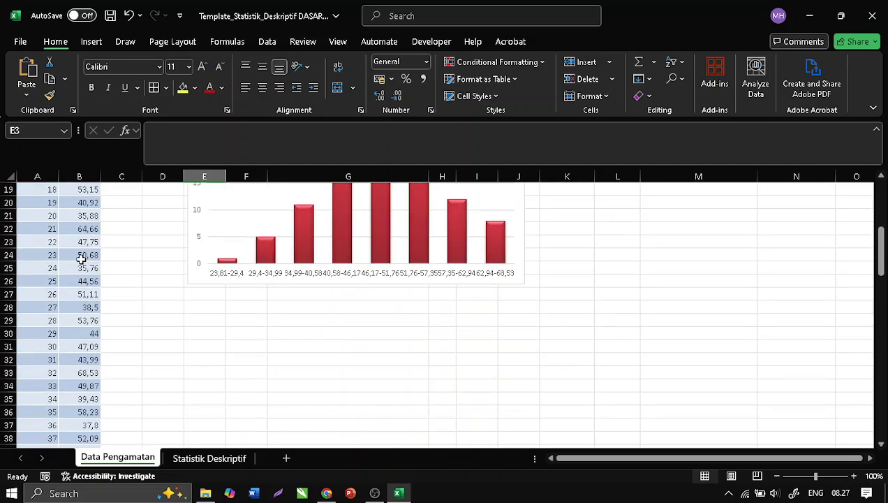
{"action": "scroll", "coordinate": [81, 262], "scroll_direction": "down", "scroll_amount": 20}
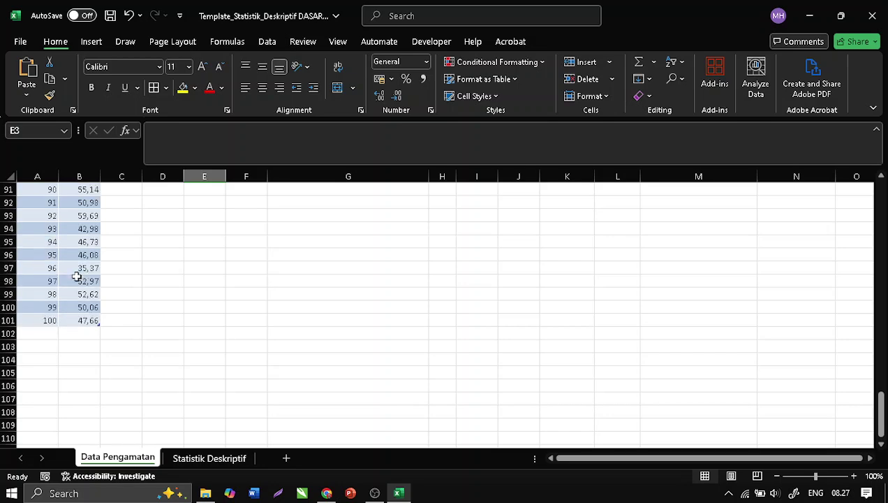
{"action": "scroll", "coordinate": [105, 325], "scroll_direction": "up", "scroll_amount": 20}
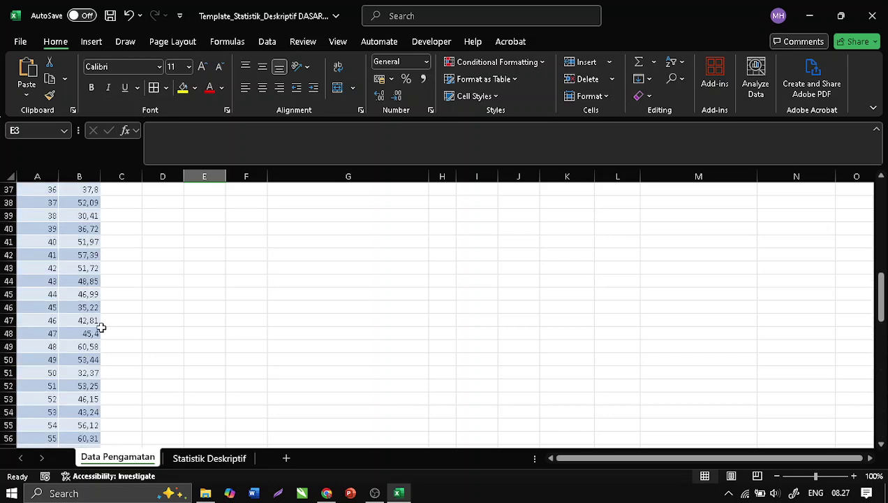
{"action": "scroll", "coordinate": [101, 327], "scroll_direction": "up", "scroll_amount": 7}
{"action": "left_click", "coordinate": [222, 244]}
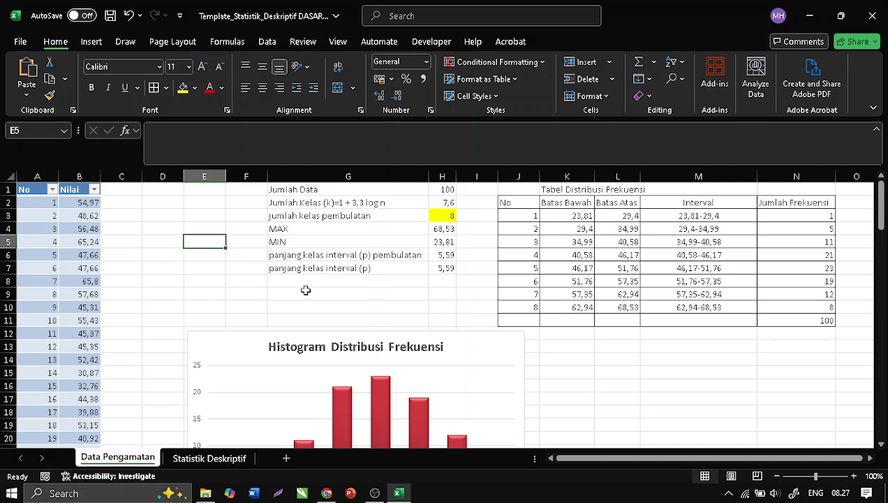
Nudge the histogram chart so its upper-left corner sits in cell D12
{"action": "mouse_move", "coordinate": [265, 341]}
{"action": "left_mouse_down"}
{"action": "mouse_move", "coordinate": [295, 339]}
{"action": "mouse_move", "coordinate": [254, 339]}
{"action": "left_mouse_up"}
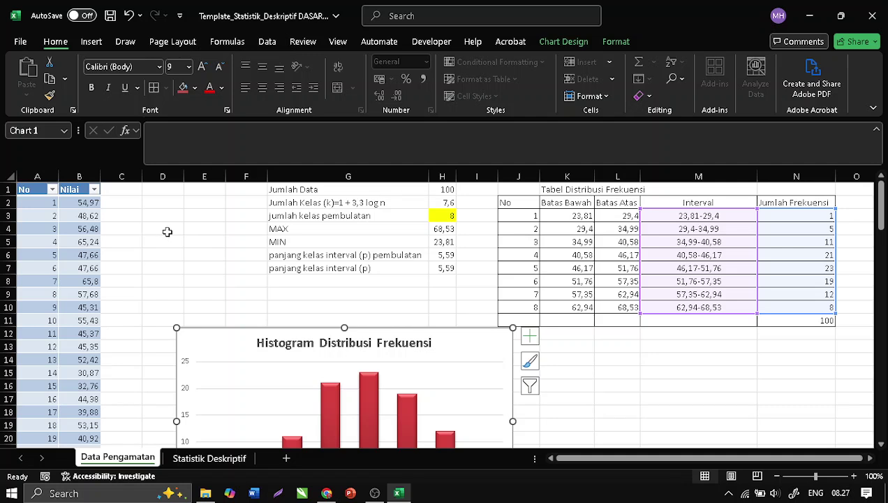
{"action": "left_click_drag", "start_coordinate": [288, 333], "coordinate": [288, 343]}
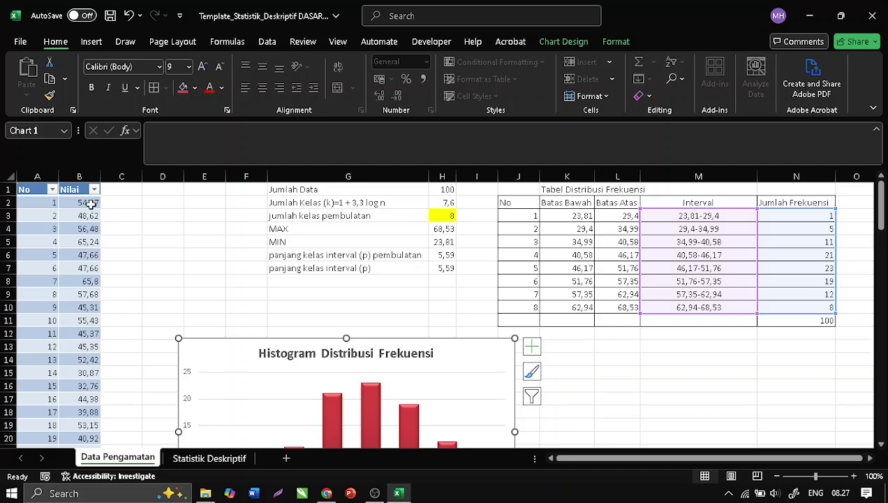
Review the Statistik Deskriptif sheet, inspecting the formulas for data count, total, median, mode, variance and second quartile
{"action": "left_click", "coordinate": [200, 458]}
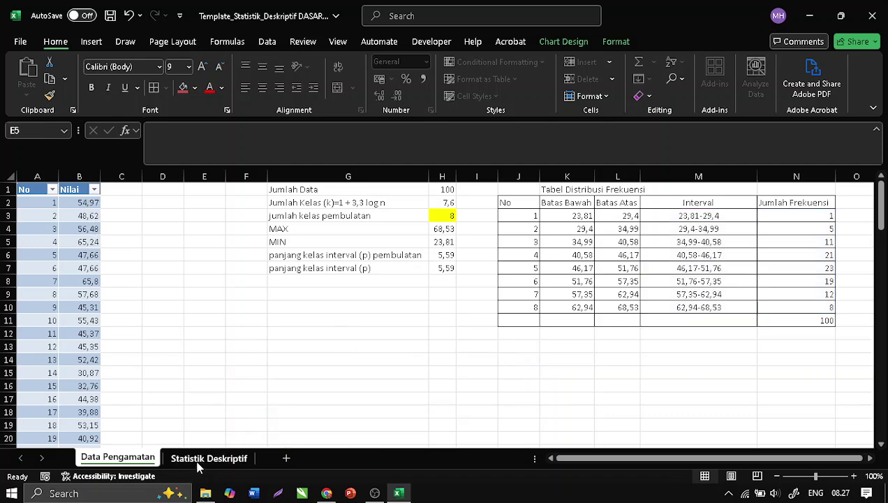
{"action": "scroll", "coordinate": [180, 259], "scroll_direction": "down", "scroll_amount": 2}
{"action": "scroll", "coordinate": [180, 259], "scroll_direction": "up", "scroll_amount": 2}
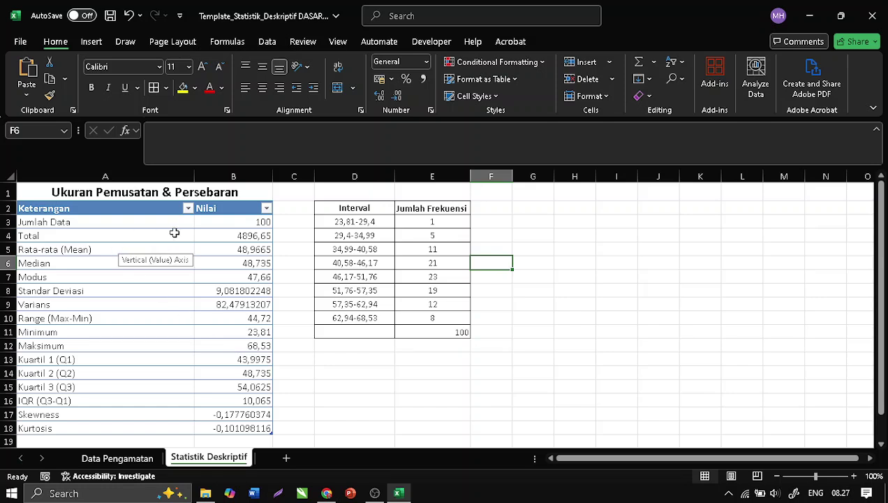
{"action": "left_click", "coordinate": [212, 225]}
{"action": "left_click", "coordinate": [215, 236]}
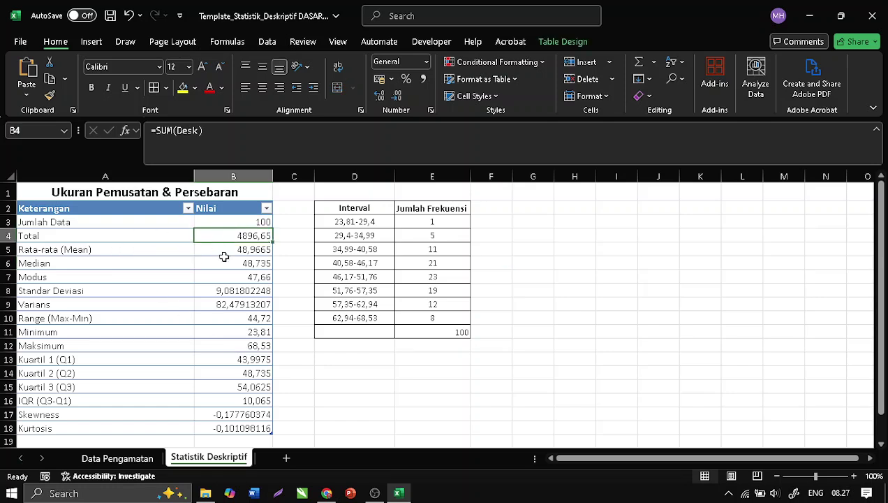
{"action": "left_click", "coordinate": [229, 264]}
{"action": "left_click", "coordinate": [232, 277]}
{"action": "left_click", "coordinate": [248, 305]}
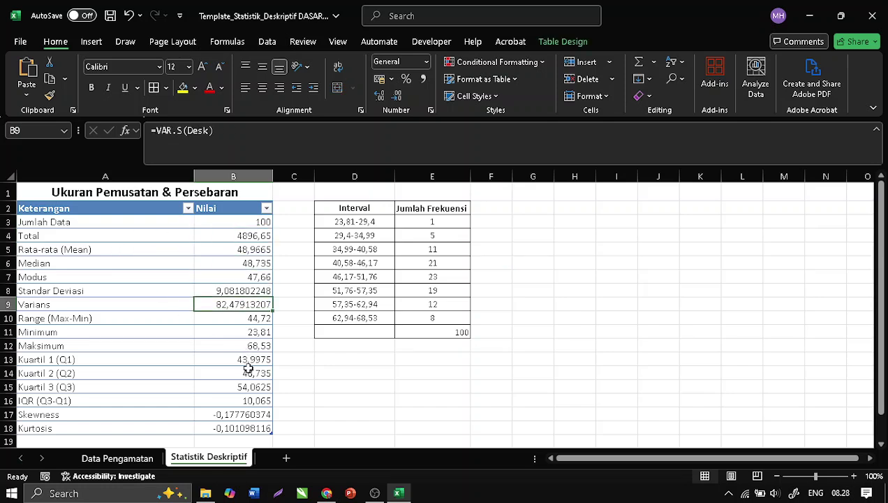
{"action": "left_click", "coordinate": [243, 372]}
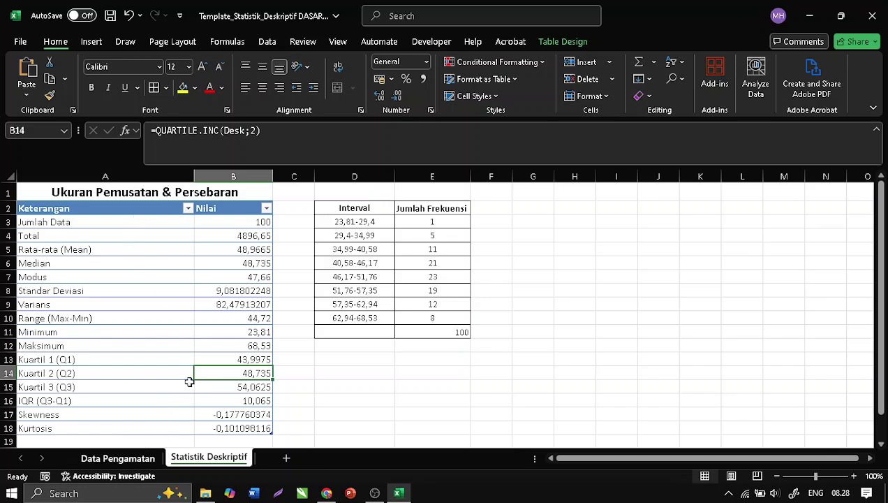
{"action": "left_click", "coordinate": [143, 458]}
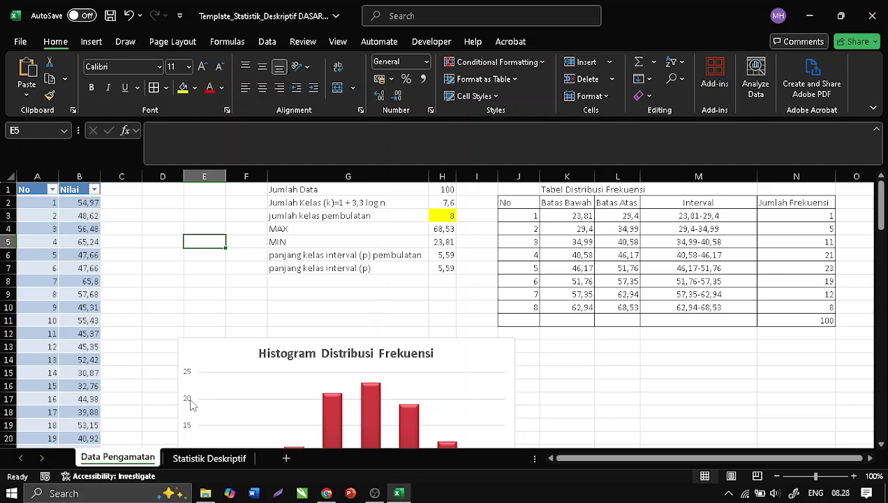
{"action": "left_click", "coordinate": [200, 460]}
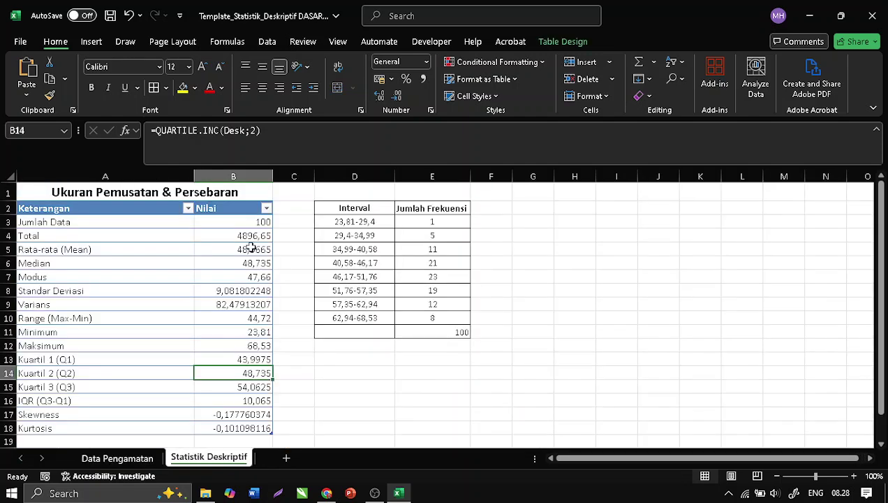
Return to the Data Pengamatan sheet and move the histogram so its upper-left corner sits in cell E13
{"action": "left_click", "coordinate": [130, 462]}
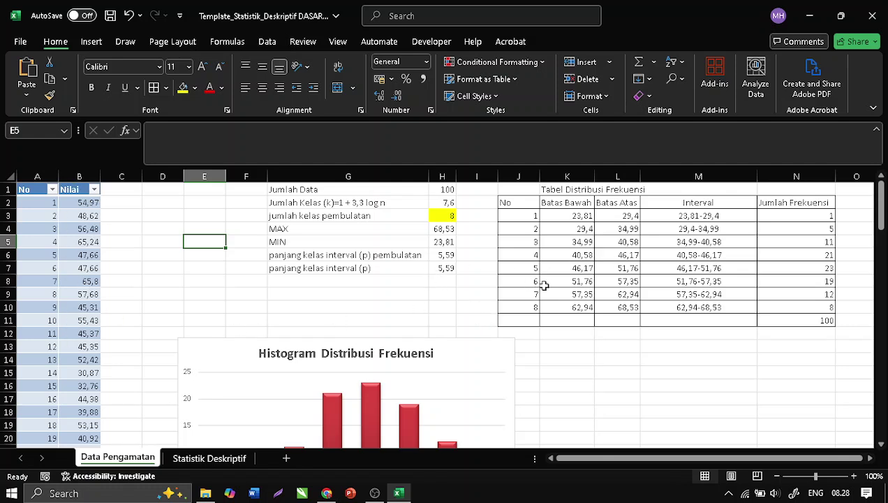
{"action": "left_click_drag", "start_coordinate": [482, 349], "coordinate": [512, 350]}
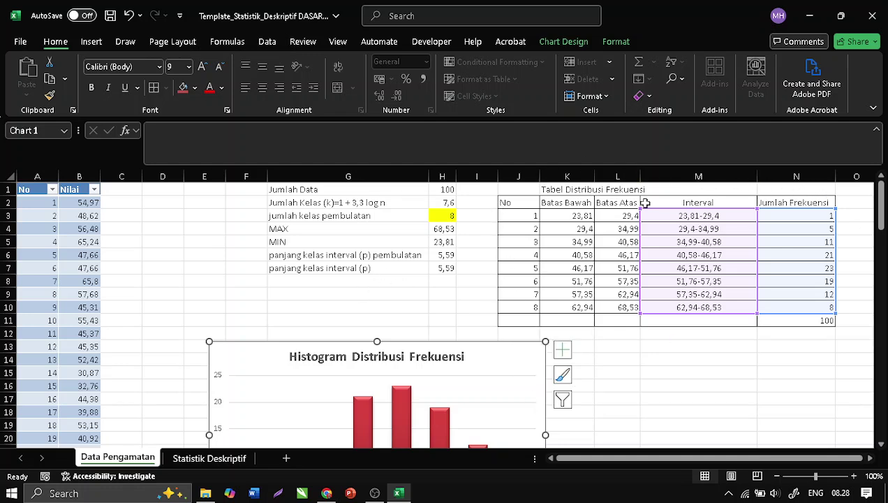
{"action": "left_click_drag", "start_coordinate": [470, 356], "coordinate": [460, 364]}
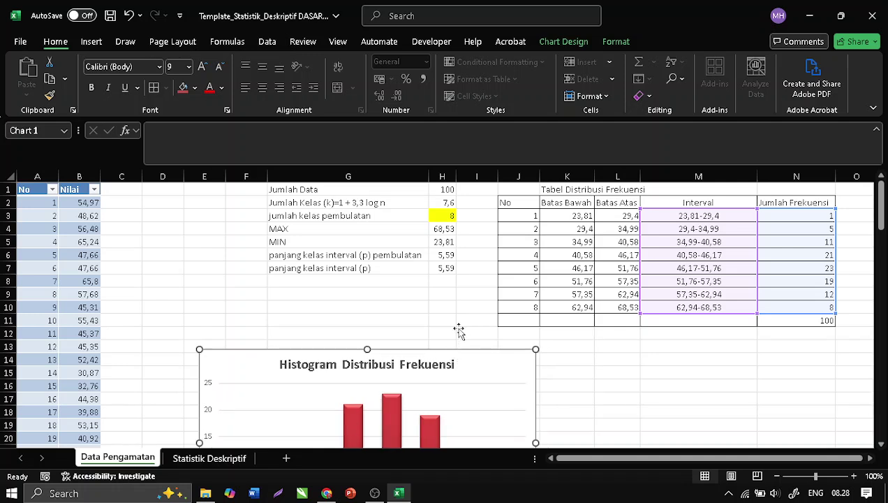
Inspect the formulas for the data count, the number of classes and the rounded number of classes in H1:H3
{"action": "left_click", "coordinate": [442, 189]}
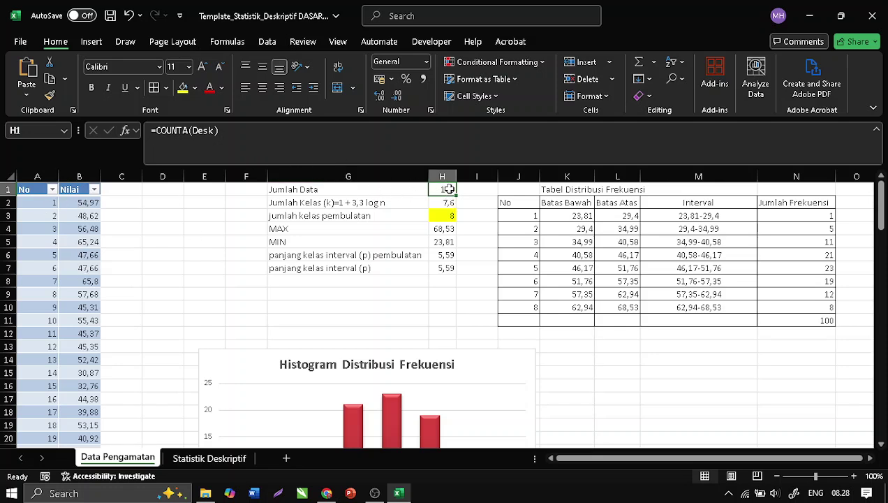
{"action": "left_click", "coordinate": [282, 203]}
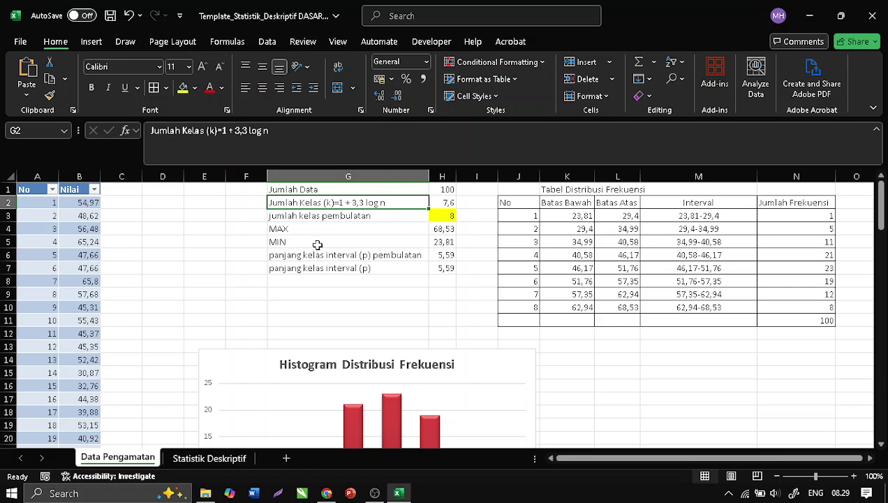
{"action": "left_click", "coordinate": [446, 203]}
{"action": "left_click", "coordinate": [392, 216]}
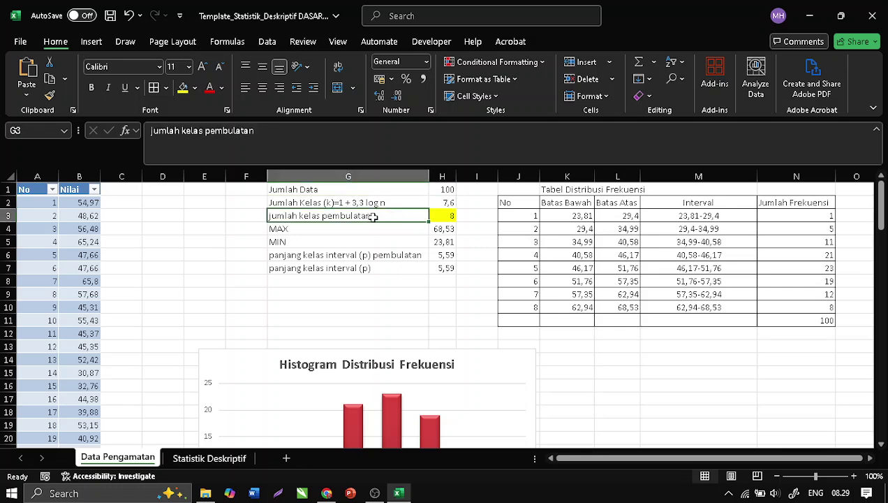
{"action": "left_click", "coordinate": [443, 218]}
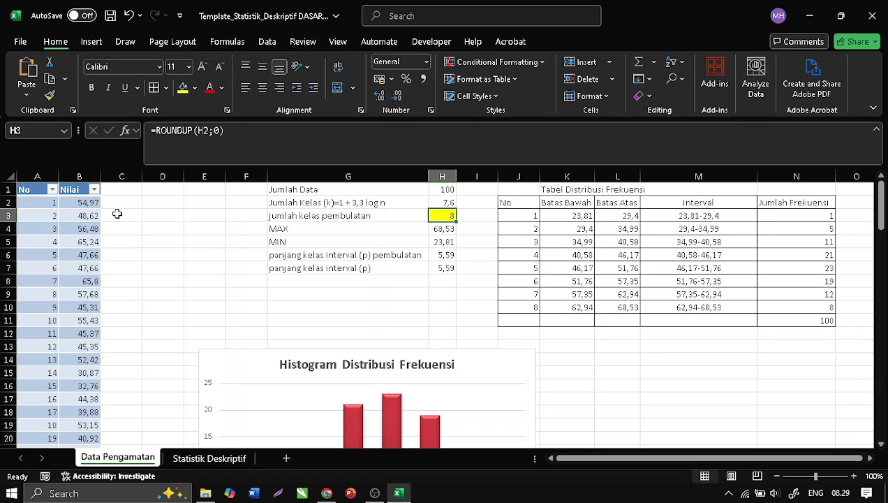
Clear the Nilai values of records 42 through 100 in B43:B101
{"action": "scroll", "coordinate": [85, 246], "scroll_direction": "down", "scroll_amount": 6}
{"action": "scroll", "coordinate": [85, 246], "scroll_direction": "down", "scroll_amount": 5}
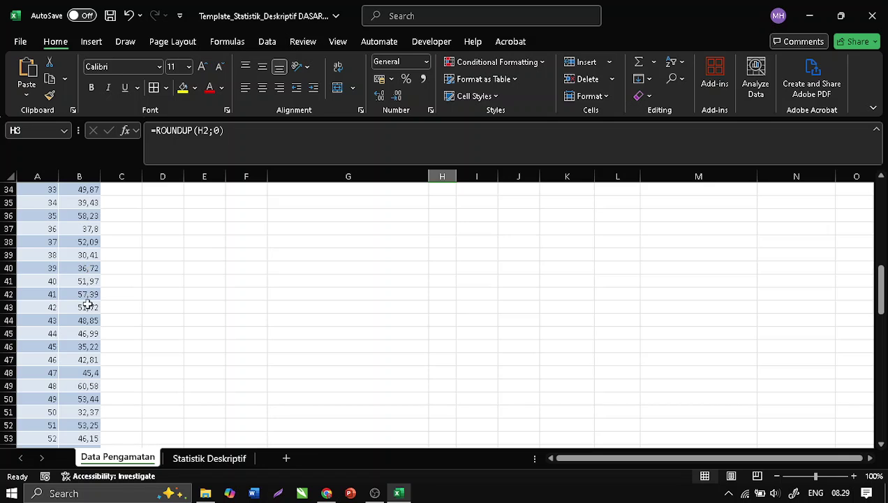
{"action": "left_click_drag", "start_coordinate": [87, 308], "coordinate": [94, 427]}
{"action": "key", "text": "Delete"}
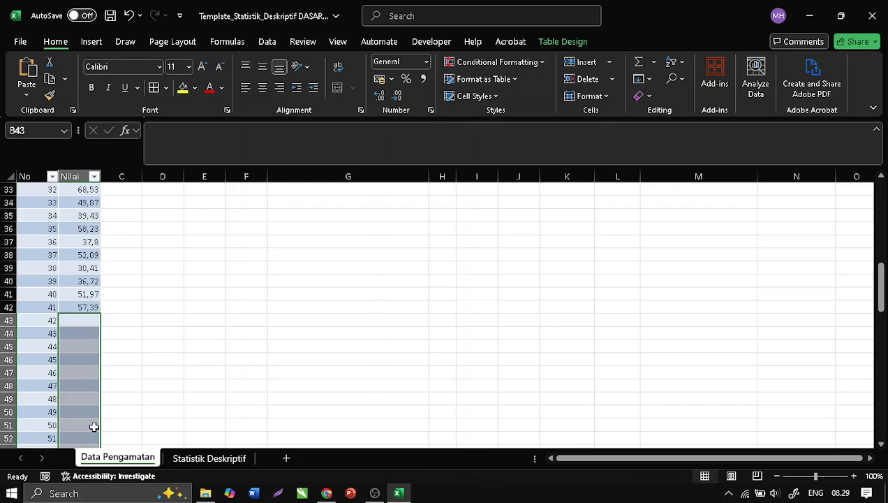
Check how the class calculations, frequency distribution table and histogram respond to the reduced data set
{"action": "scroll", "coordinate": [350, 315], "scroll_direction": "up", "scroll_amount": 10}
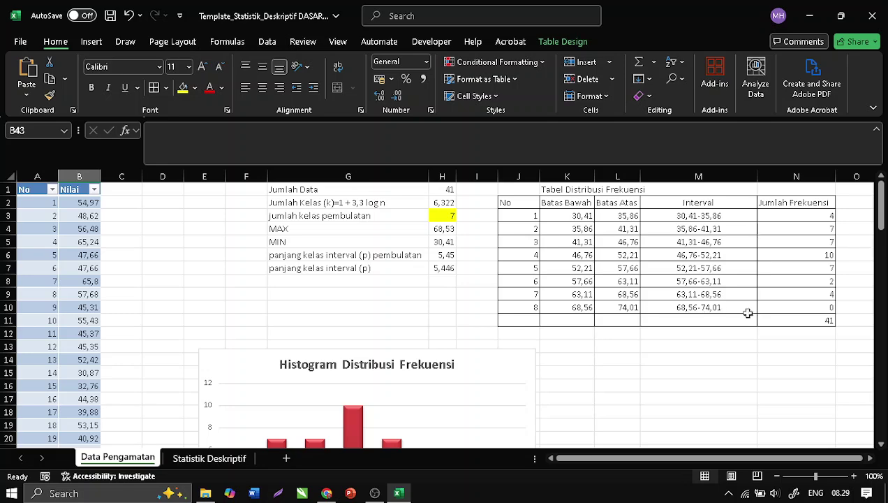
{"action": "scroll", "coordinate": [430, 323], "scroll_direction": "down", "scroll_amount": 2}
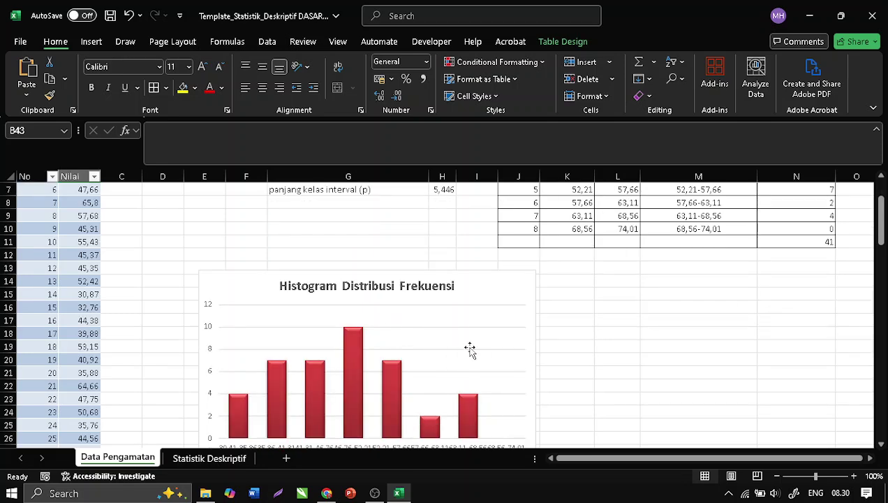
{"action": "scroll", "coordinate": [468, 348], "scroll_direction": "up", "scroll_amount": 1}
{"action": "scroll", "coordinate": [452, 358], "scroll_direction": "up", "scroll_amount": 1}
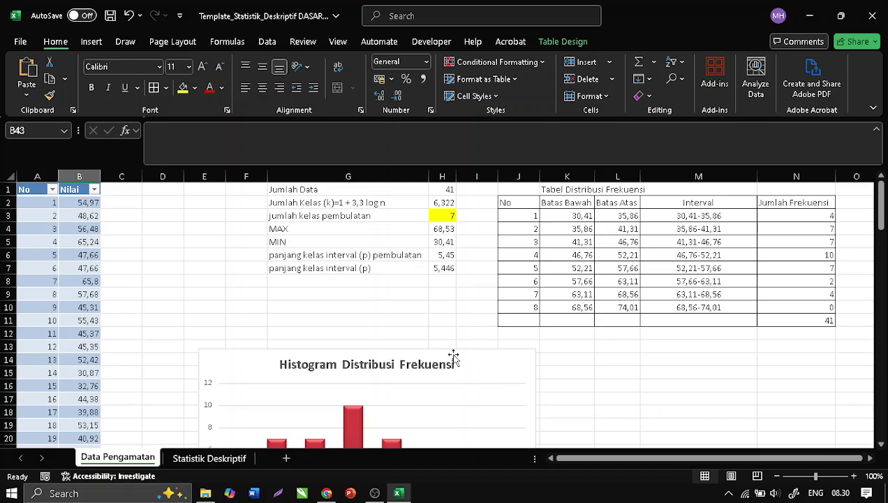
Undo the clearing of the Nilai values and check the data rows from record 42 onward
{"action": "scroll", "coordinate": [212, 296], "scroll_direction": "down", "scroll_amount": 9}
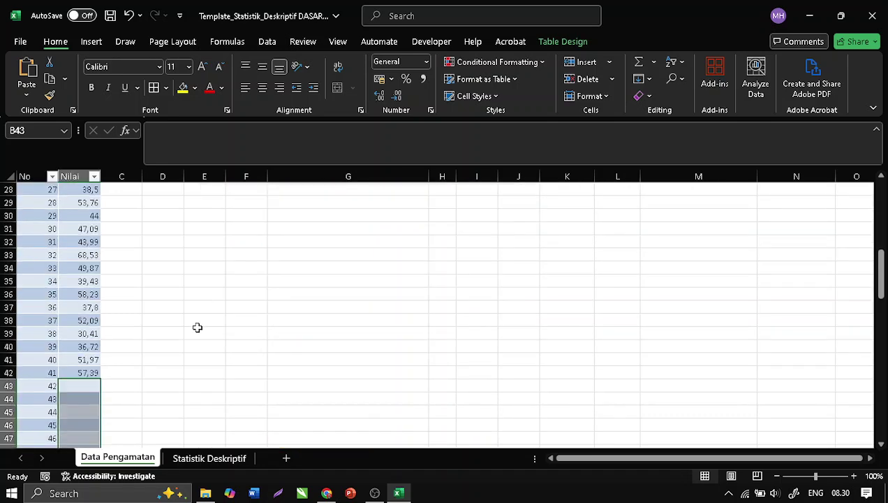
{"action": "scroll", "coordinate": [473, 300], "scroll_direction": "up", "scroll_amount": 9}
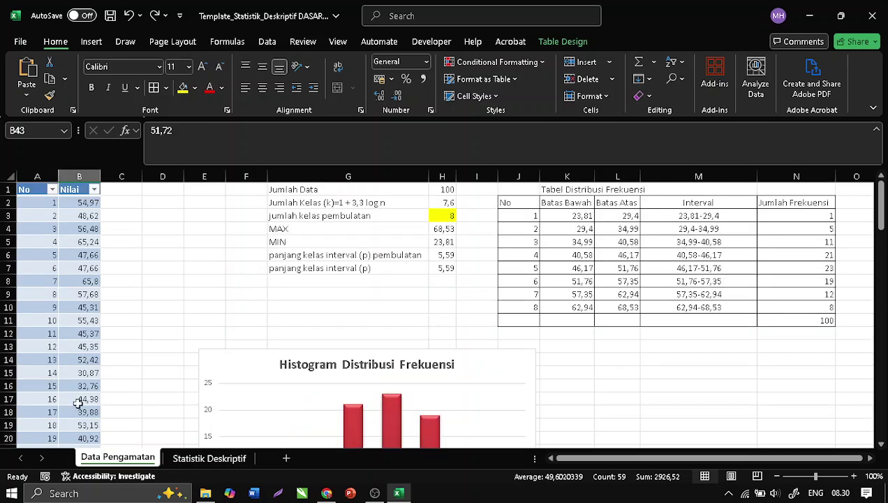
{"action": "scroll", "coordinate": [78, 403], "scroll_direction": "down", "scroll_amount": 15}
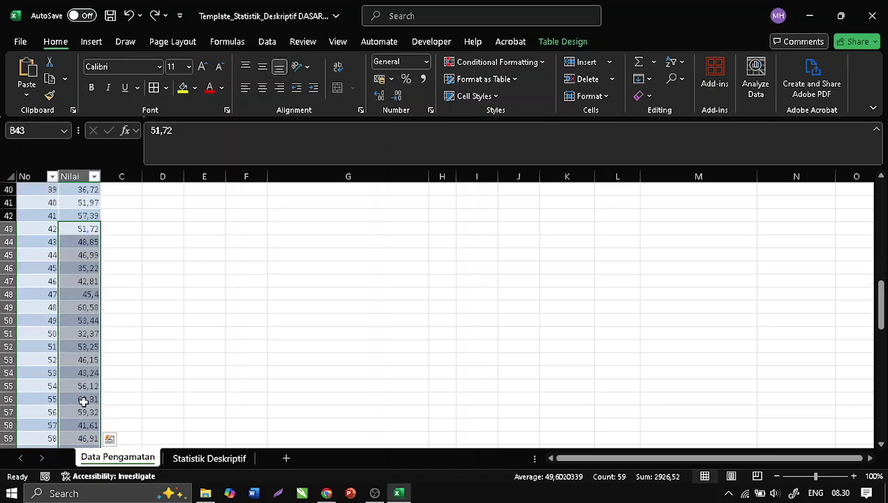
{"action": "scroll", "coordinate": [90, 403], "scroll_direction": "up", "scroll_amount": 15}
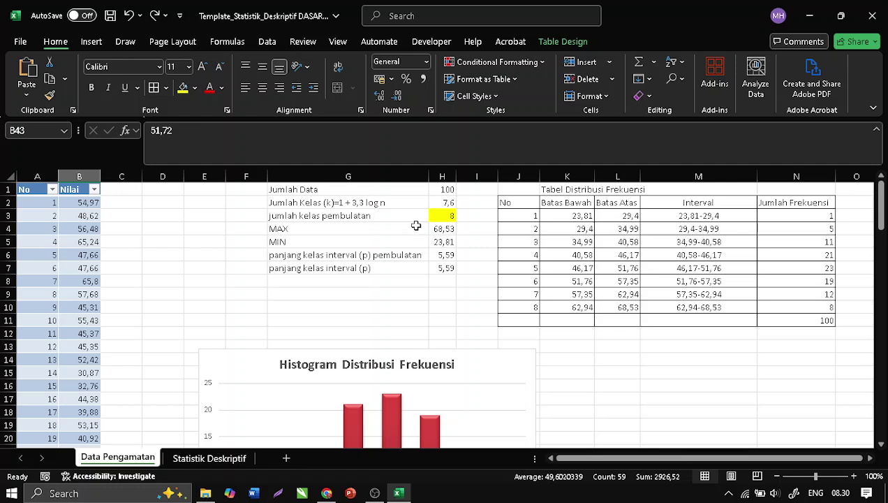
Inspect the formulas for the rounded and unrounded class interval length in H6 and H7, and select the first Nilai value
{"action": "left_click_drag", "start_coordinate": [415, 225], "coordinate": [421, 237]}
{"action": "left_click", "coordinate": [480, 228]}
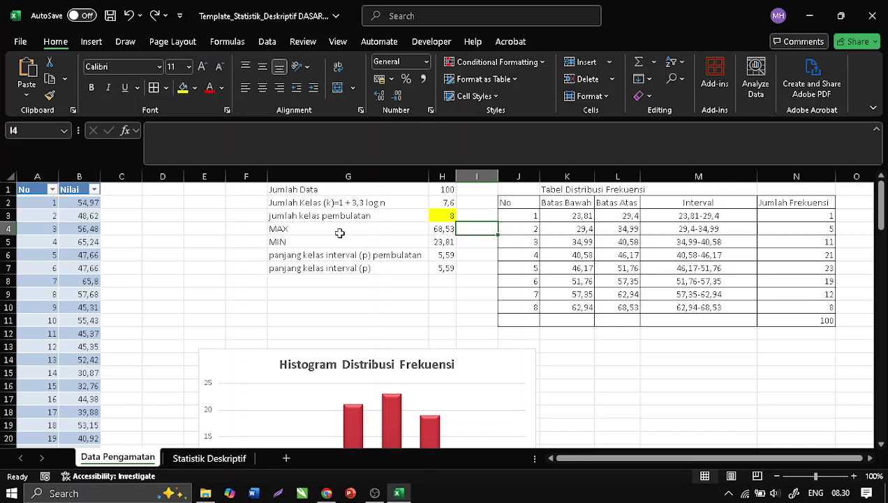
{"action": "left_click", "coordinate": [443, 255]}
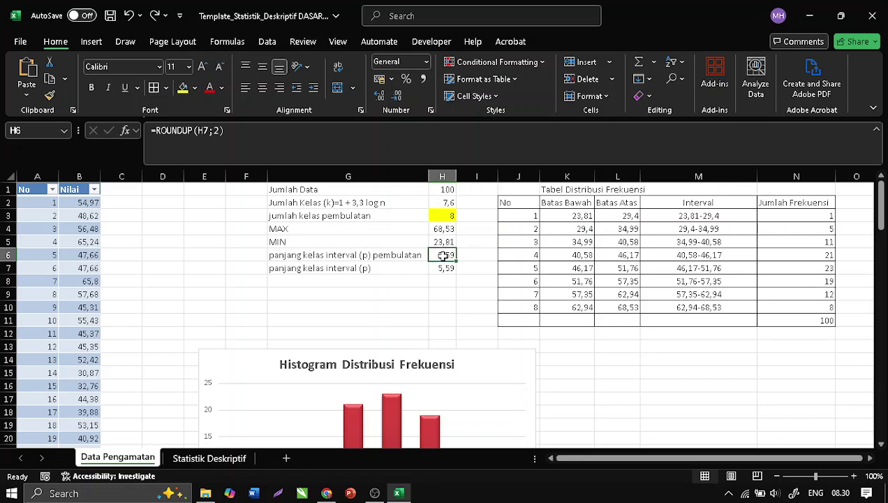
{"action": "left_click", "coordinate": [445, 268]}
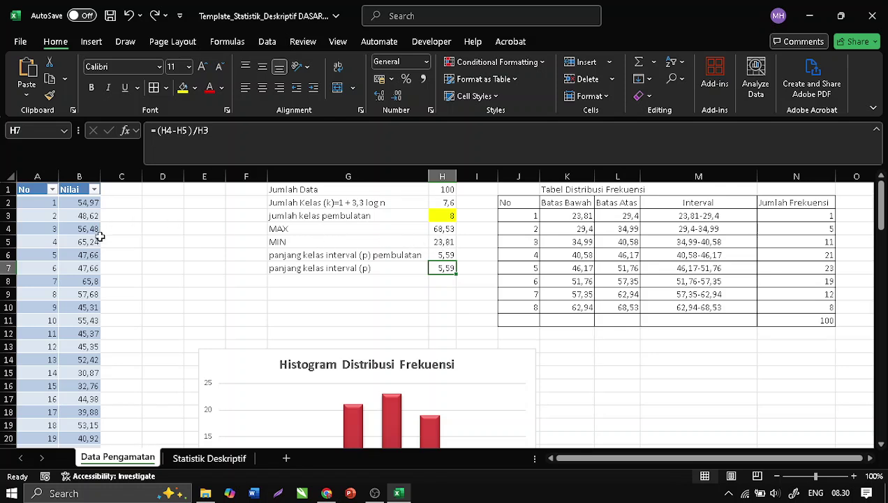
{"action": "left_click", "coordinate": [79, 202]}
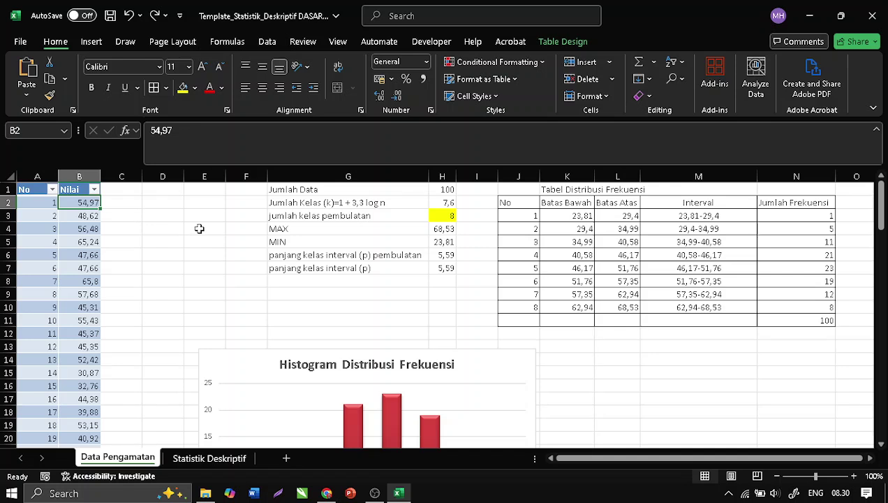
Try 10 as the first Nilai value in B2, undo the change and check the histogram
{"action": "type", "text": "10"}
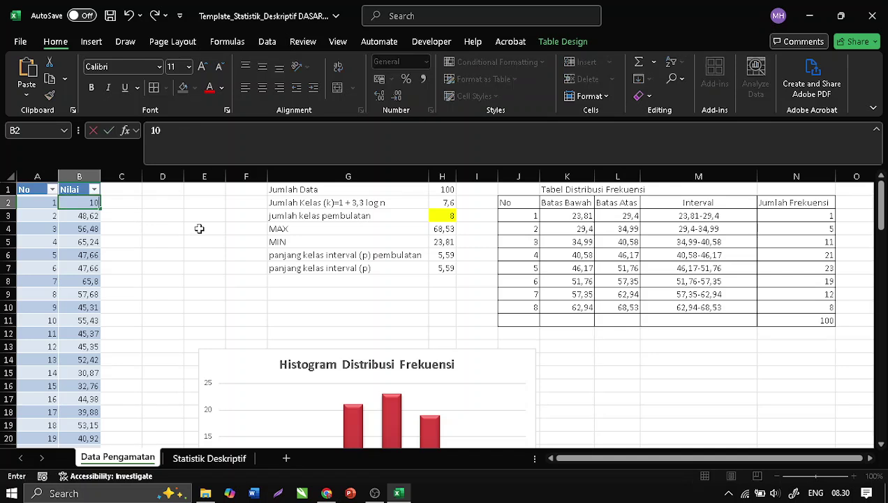
{"action": "key", "text": "Return"}
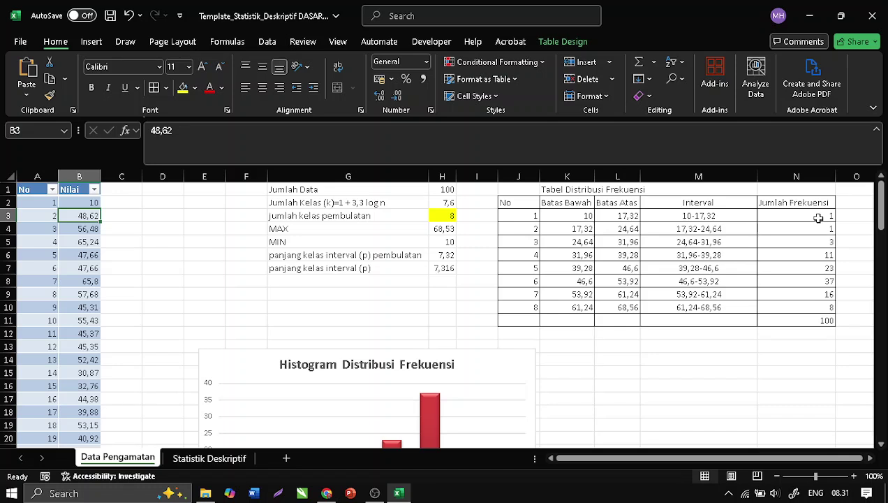
{"action": "key", "text": "ctrl+z"}
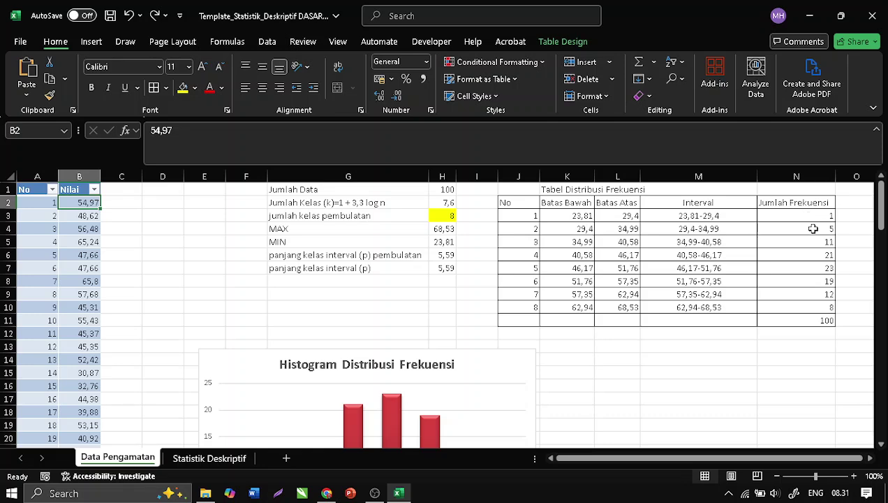
{"action": "scroll", "coordinate": [808, 231], "scroll_direction": "down", "scroll_amount": 3}
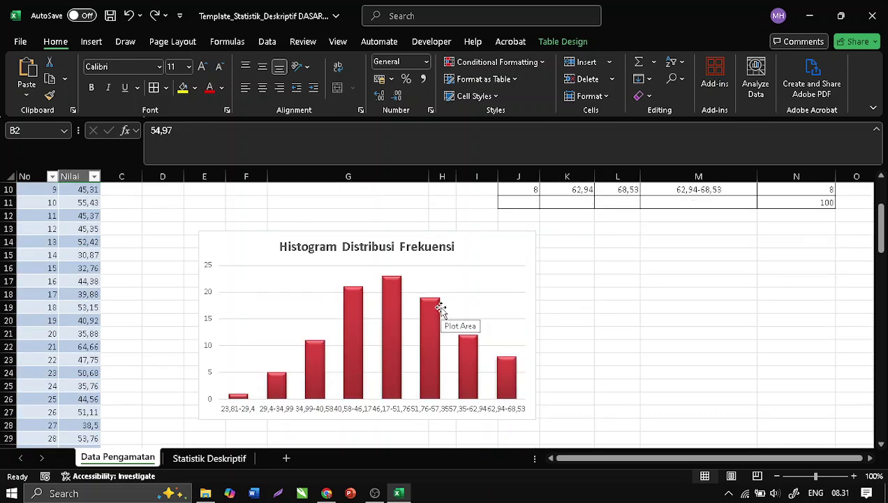
{"action": "scroll", "coordinate": [444, 314], "scroll_direction": "up", "scroll_amount": 3}
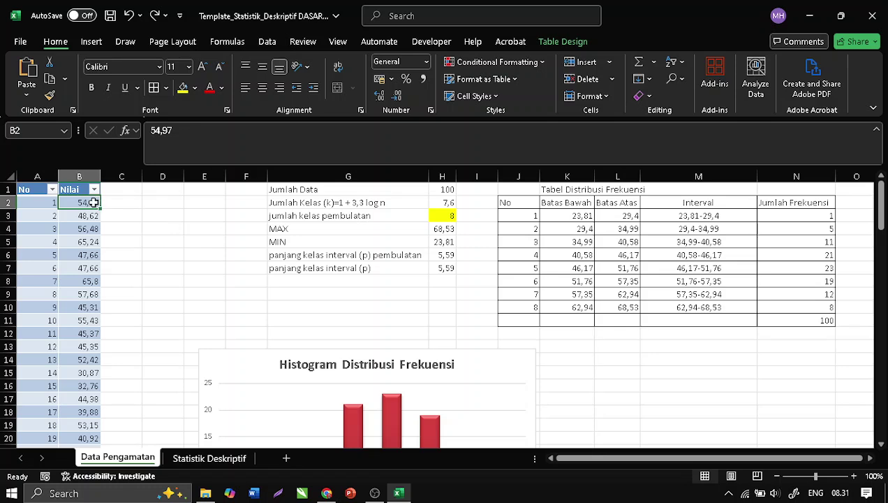
Set the first Nilai value in B2 to 15 and check how the frequency distribution table and histogram respond
{"action": "type", "text": "15"}
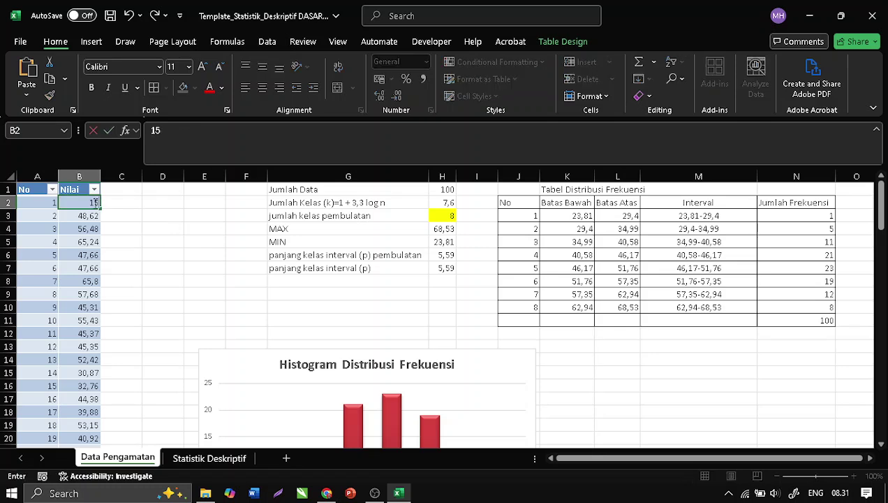
{"action": "key", "text": "Return"}
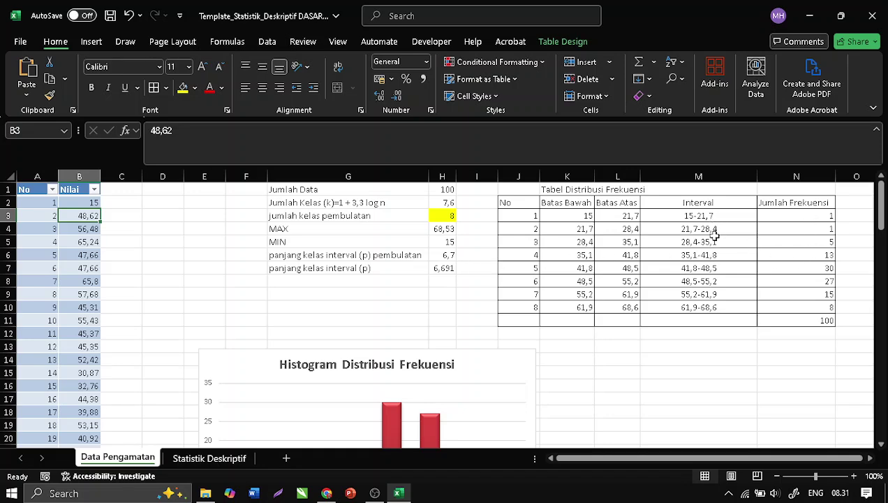
{"action": "scroll", "coordinate": [509, 322], "scroll_direction": "down", "scroll_amount": 1}
{"action": "scroll", "coordinate": [509, 323], "scroll_direction": "down", "scroll_amount": 2}
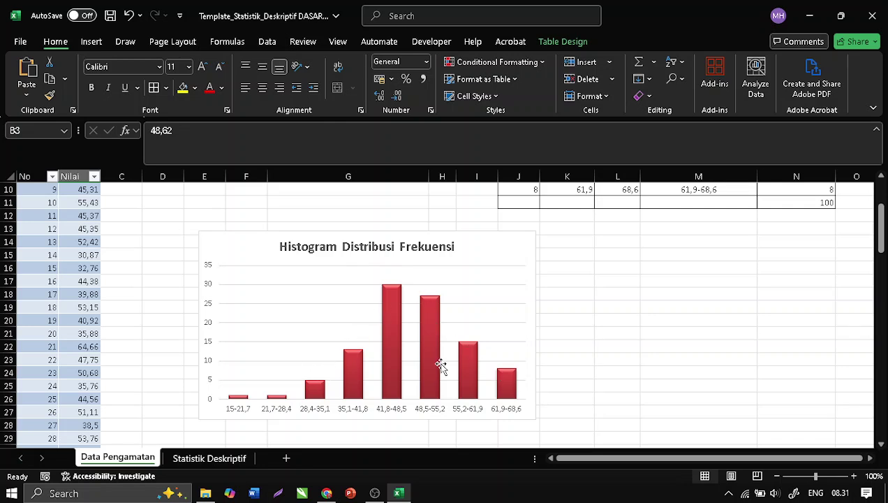
{"action": "scroll", "coordinate": [264, 276], "scroll_direction": "up", "scroll_amount": 3}
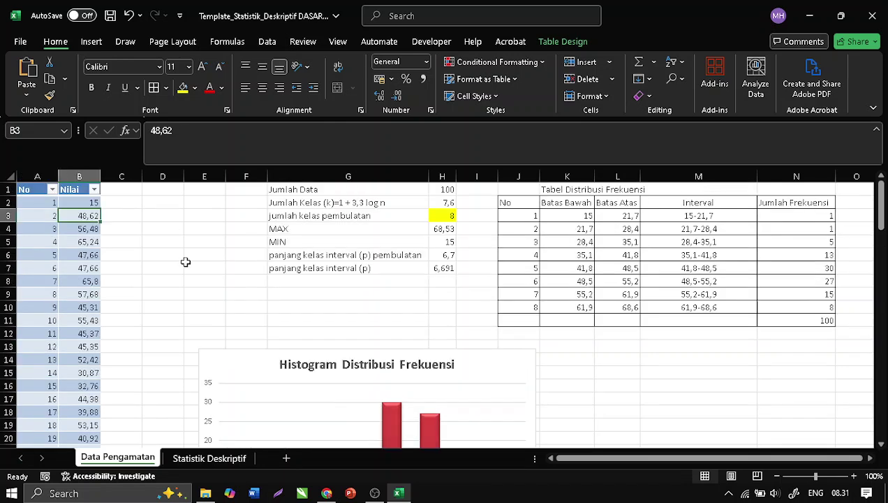
Undo the last change to the first Nilai value and check the histogram and frequency distribution table
{"action": "key", "text": "ctrl+z"}
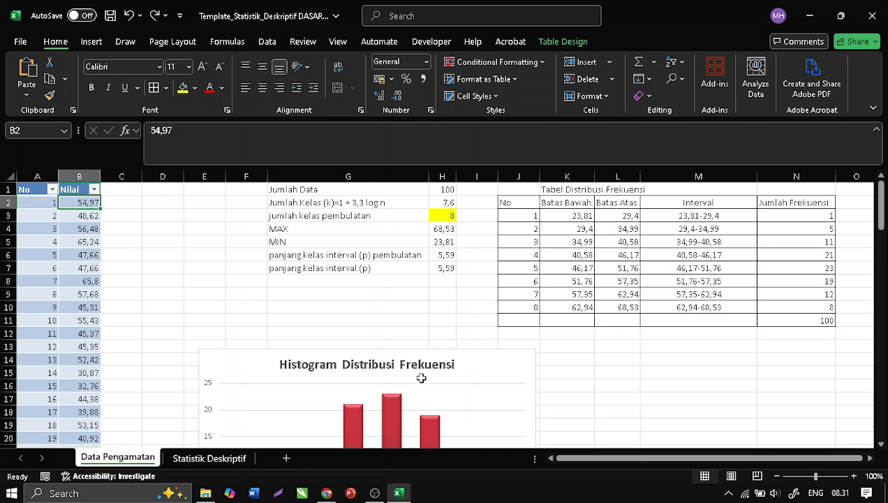
{"action": "scroll", "coordinate": [265, 321], "scroll_direction": "down", "scroll_amount": 4}
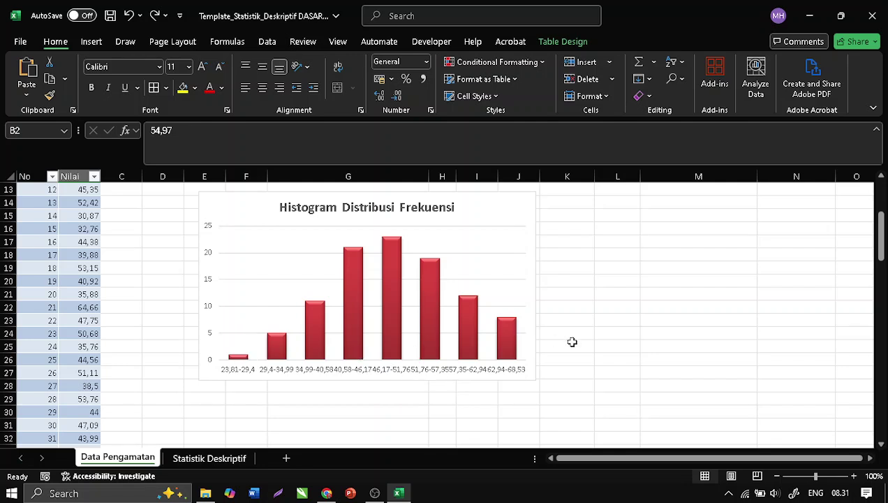
{"action": "scroll", "coordinate": [608, 305], "scroll_direction": "up", "scroll_amount": 4}
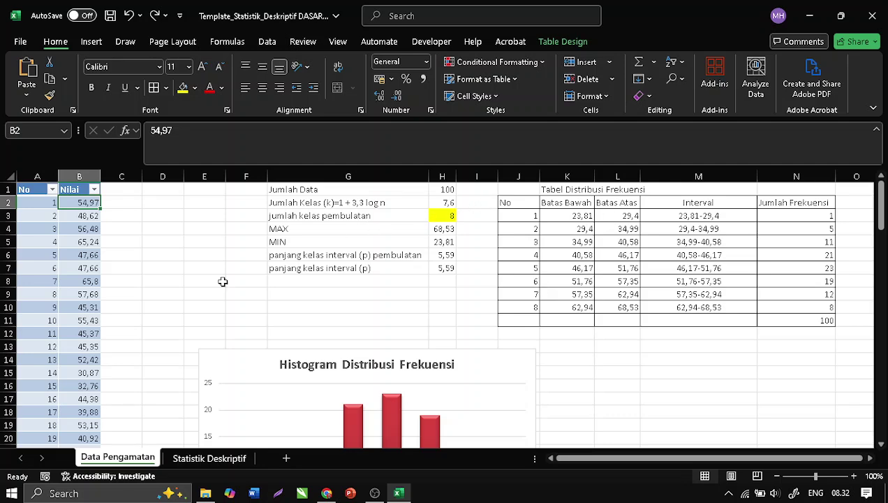
Examine the central tendency and dispersion measures and the interval frequency table on the Statistik Deskriptif sheet
{"action": "left_click", "coordinate": [219, 463]}
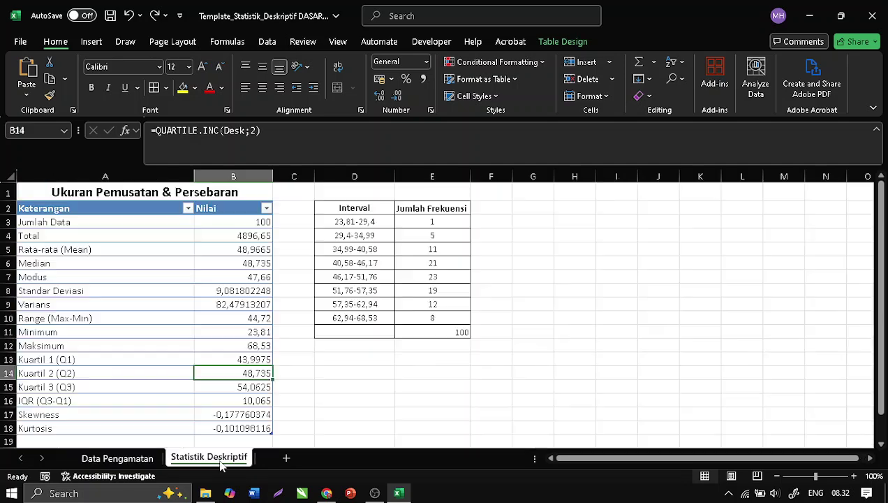
{"action": "scroll", "coordinate": [183, 260], "scroll_direction": "down", "scroll_amount": 2}
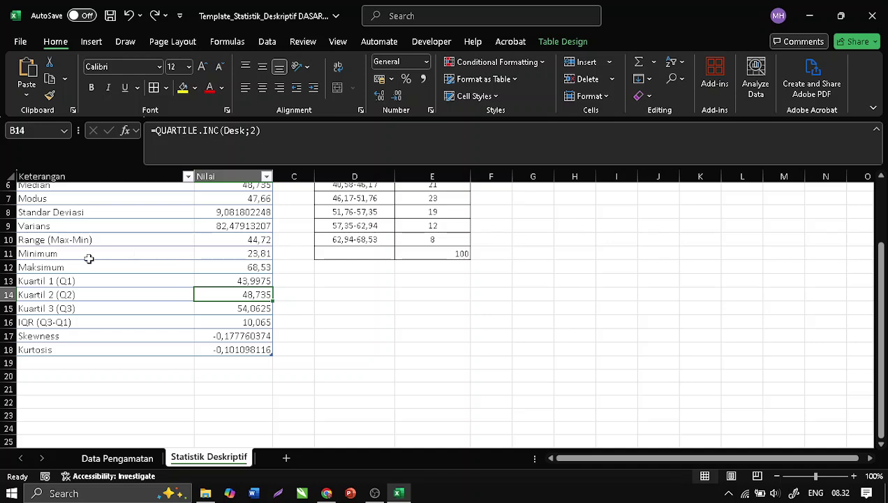
{"action": "scroll", "coordinate": [105, 287], "scroll_direction": "up", "scroll_amount": 1}
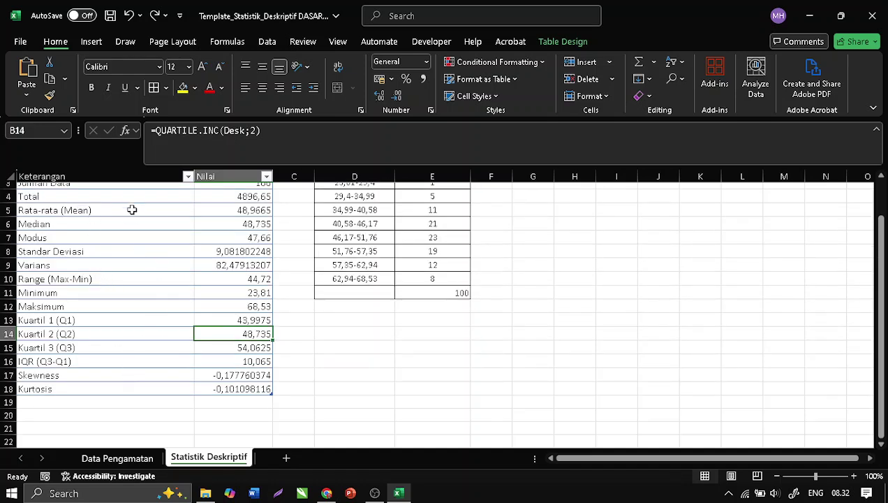
{"action": "scroll", "coordinate": [139, 220], "scroll_direction": "up", "scroll_amount": 1}
{"action": "scroll", "coordinate": [138, 222], "scroll_direction": "down", "scroll_amount": 1}
{"action": "scroll", "coordinate": [698, 362], "scroll_direction": "up", "scroll_amount": 1}
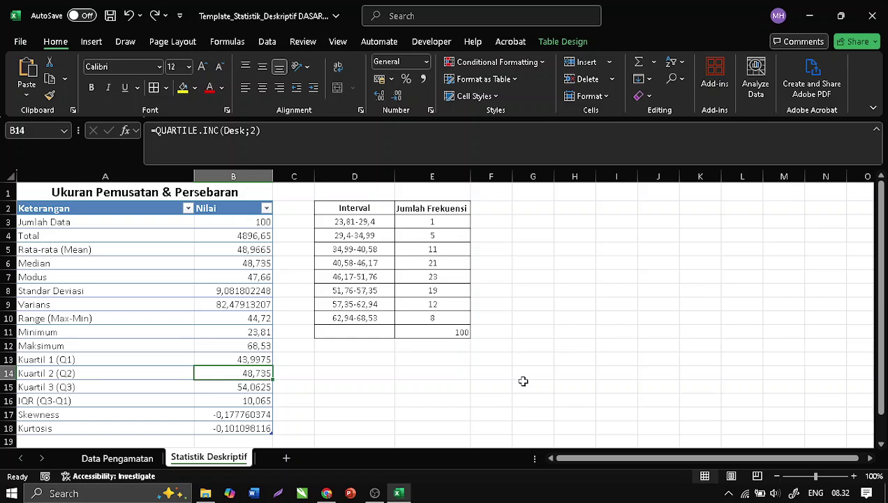
{"action": "scroll", "coordinate": [477, 366], "scroll_direction": "down", "scroll_amount": 1}
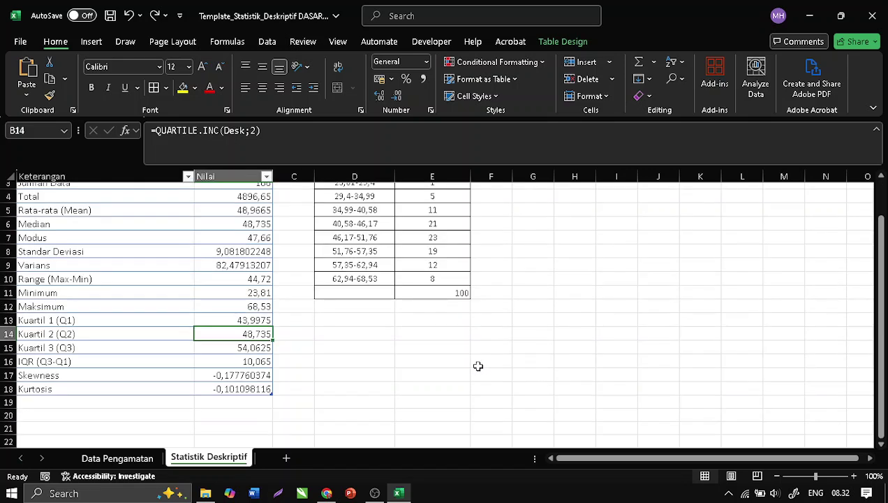
{"action": "scroll", "coordinate": [466, 363], "scroll_direction": "up", "scroll_amount": 1}
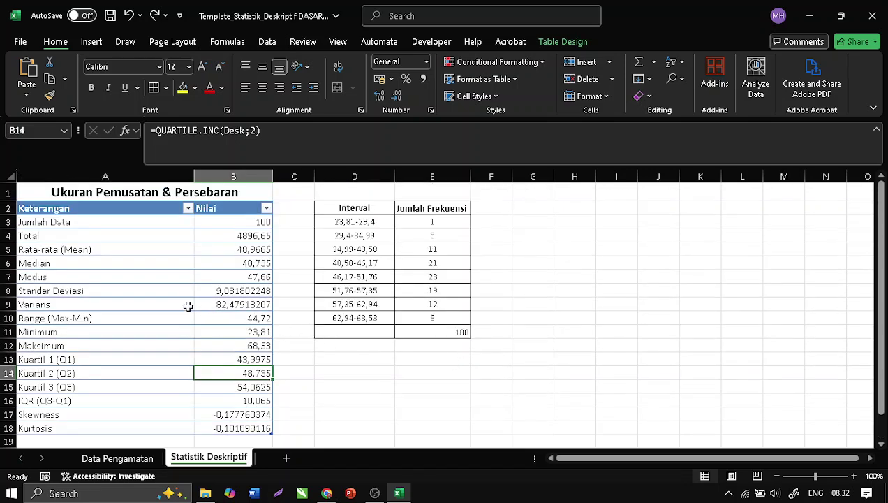
{"action": "scroll", "coordinate": [178, 312], "scroll_direction": "down", "scroll_amount": 1}
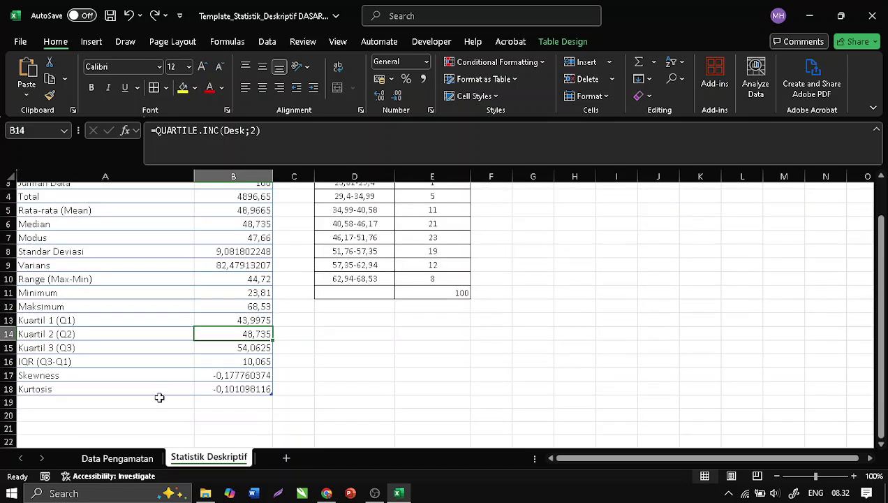
Return to the Data Pengamatan sheet and review its class calculations, frequency distribution table and histogram
{"action": "left_click", "coordinate": [143, 460]}
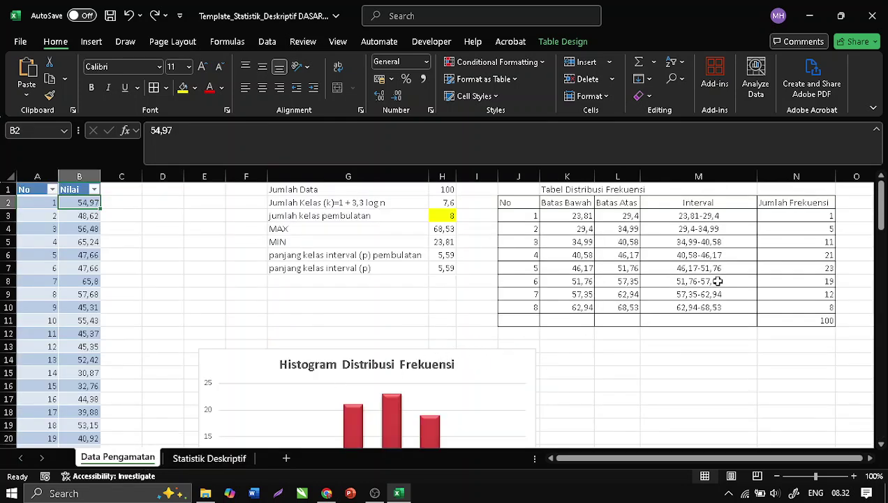
{"action": "scroll", "coordinate": [237, 240], "scroll_direction": "down", "scroll_amount": 3}
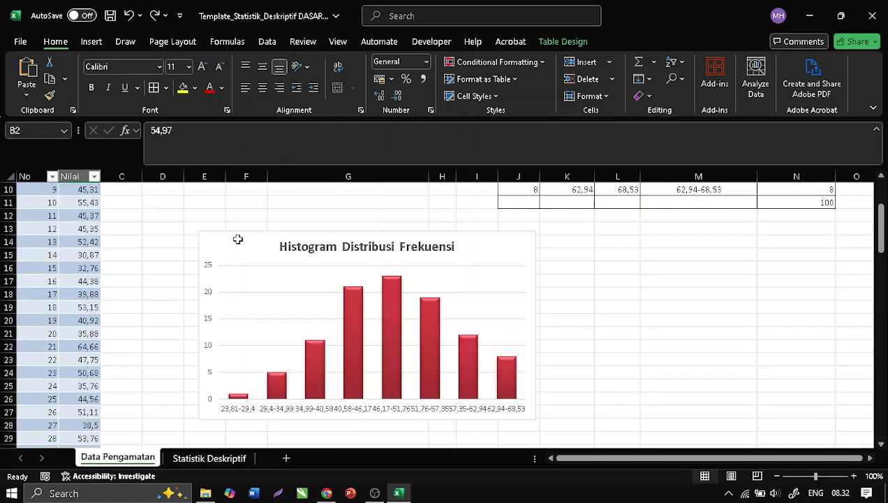
{"action": "scroll", "coordinate": [237, 240], "scroll_direction": "up", "scroll_amount": 3}
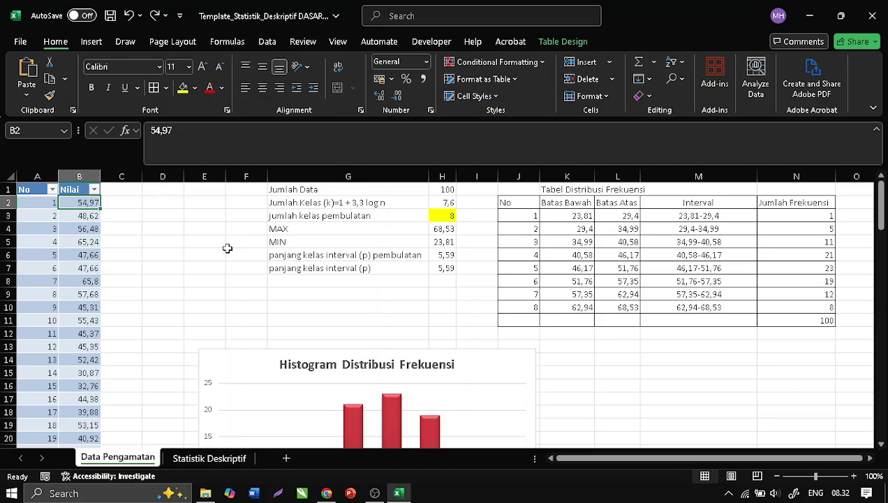
{"action": "scroll", "coordinate": [326, 260], "scroll_direction": "down", "scroll_amount": 4}
{"action": "scroll", "coordinate": [423, 288], "scroll_direction": "up", "scroll_amount": 4}
{"action": "scroll", "coordinate": [733, 356], "scroll_direction": "down", "scroll_amount": 4}
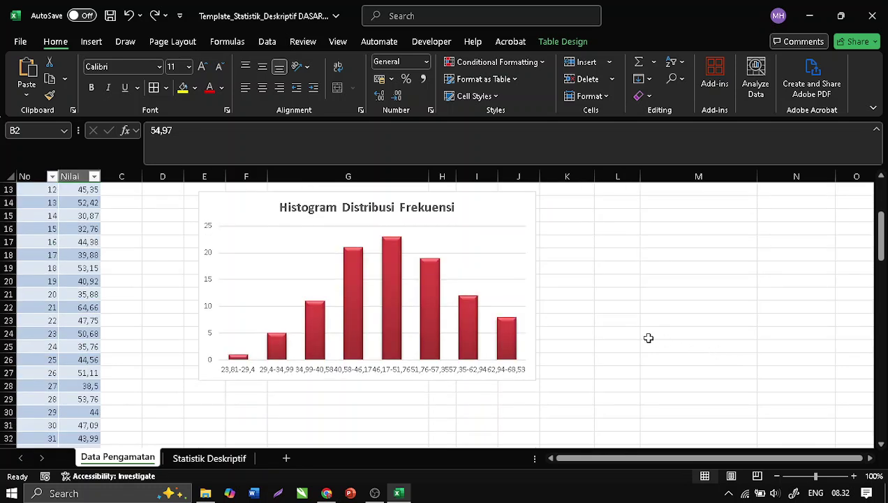